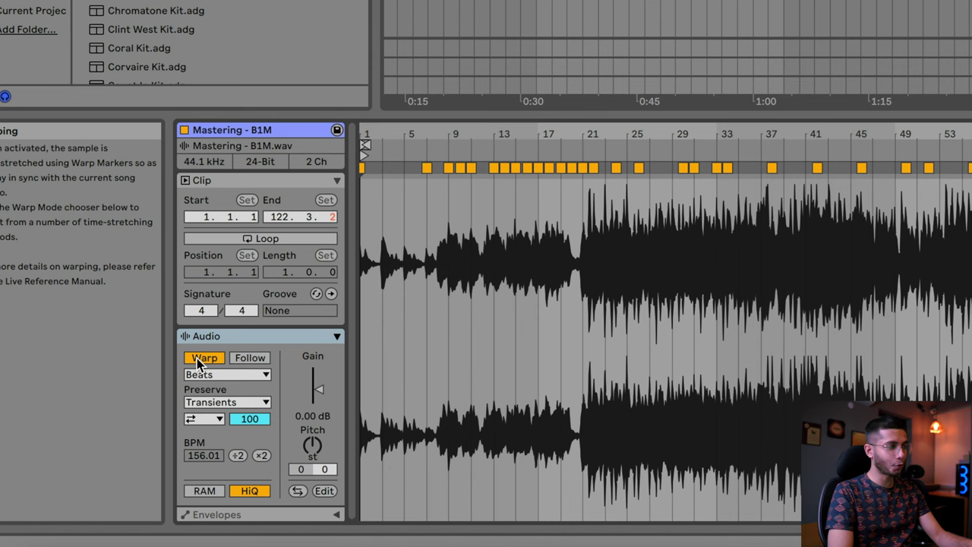
Turn off warping for the Mastering - B1M clip and hide its detail view
left_click(197, 358)
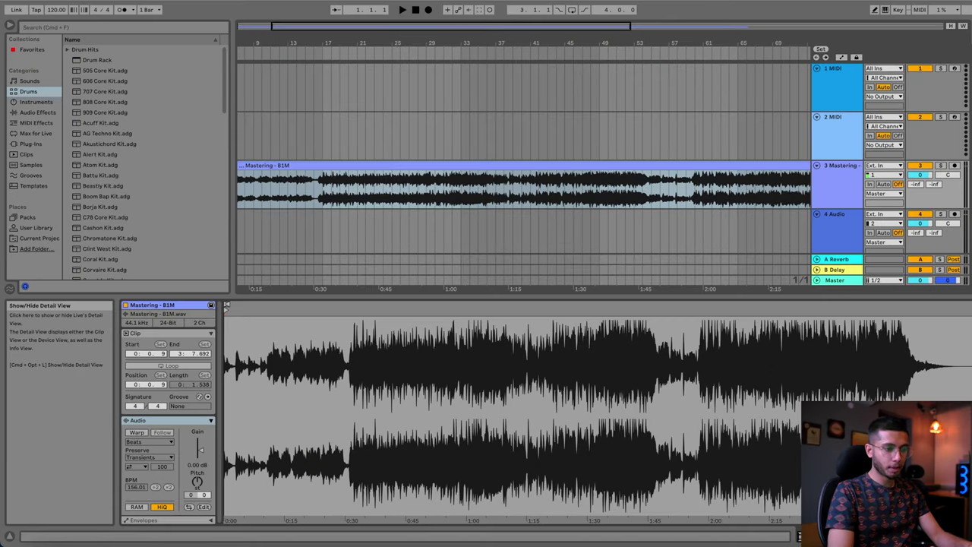
left_click(798, 536)
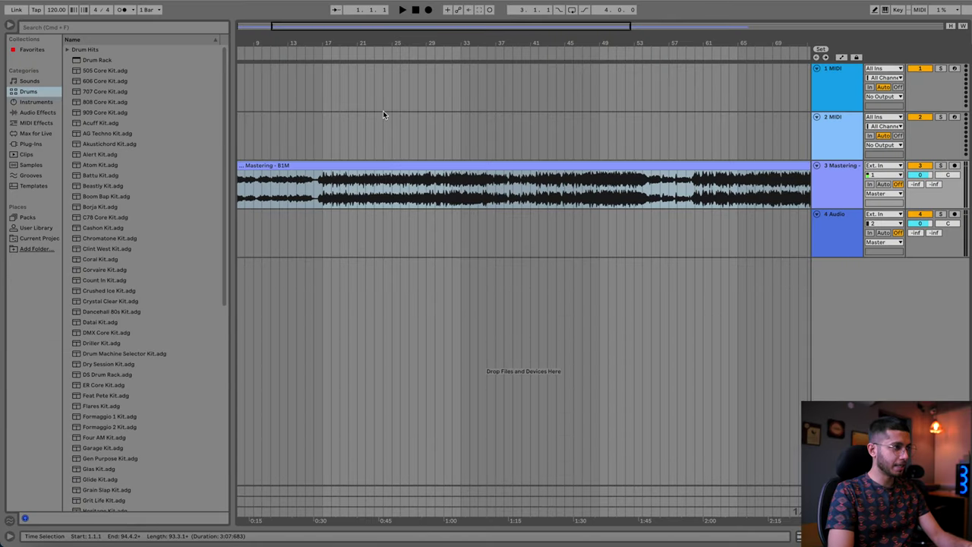
Play the song from bar 17 and tap along with the beat to set the tempo to about 73.13 BPM
left_click(322, 127)
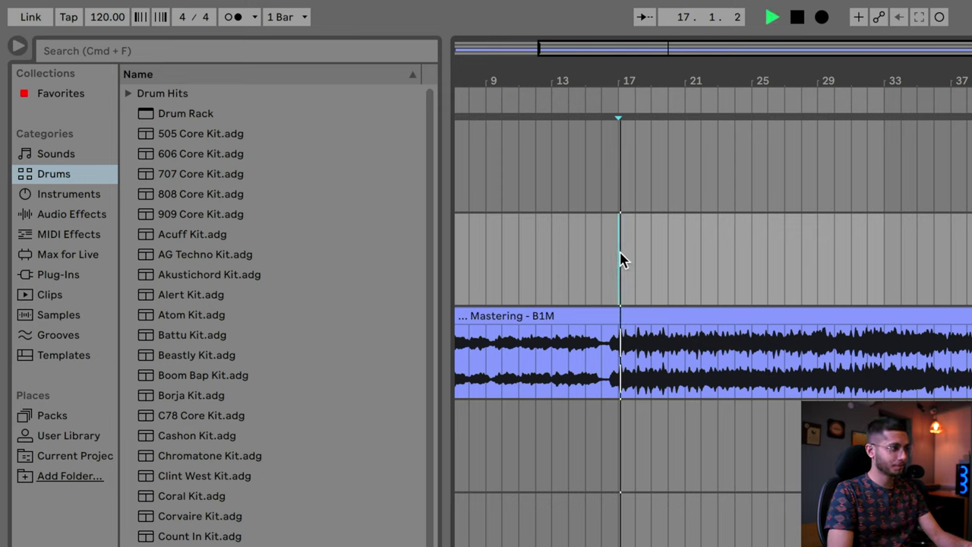
left_click(68, 18)
left_click(68, 20)
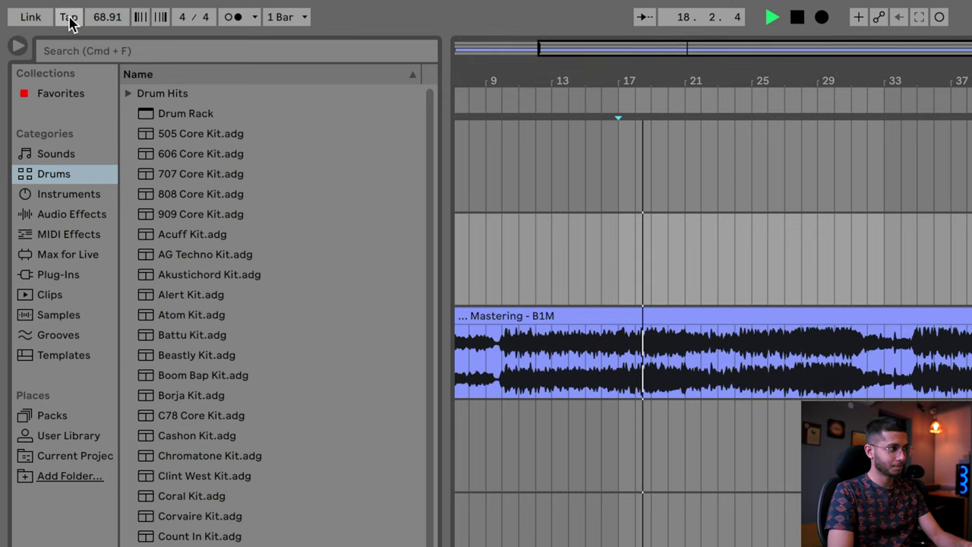
left_click(69, 19)
left_click(69, 18)
key("space")
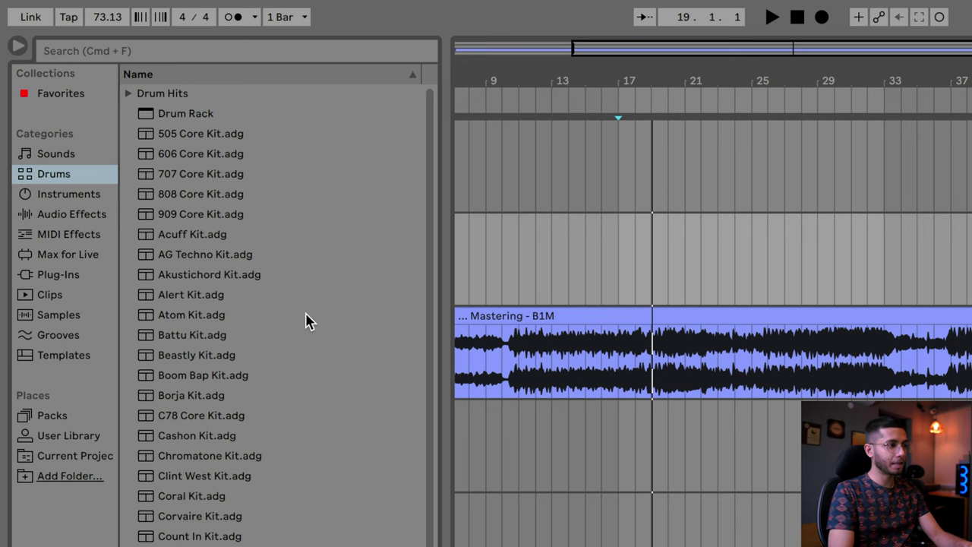
Play the song from around bar 11 and tap the beat again to bring the tempo to about 74.90 BPM
scroll(718, 479, "left", 3)
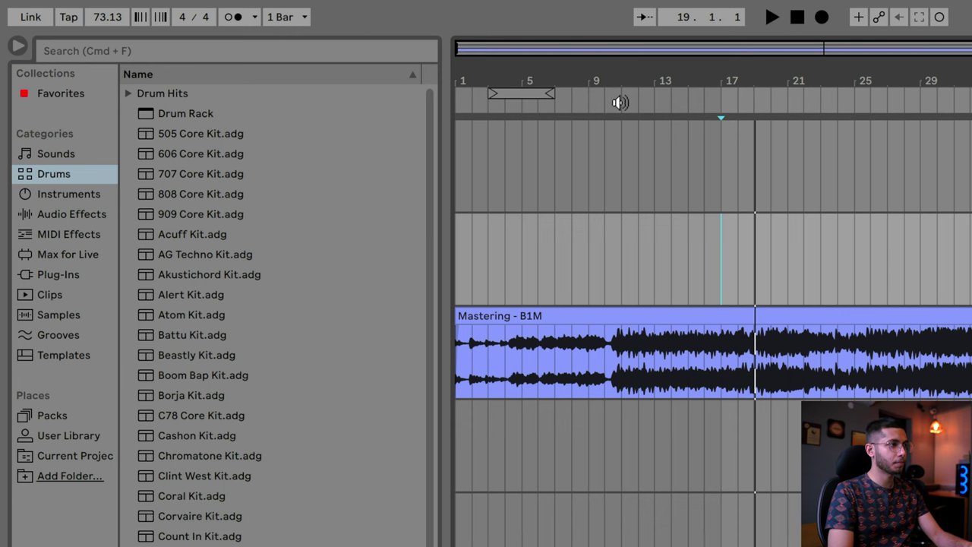
left_click(623, 103)
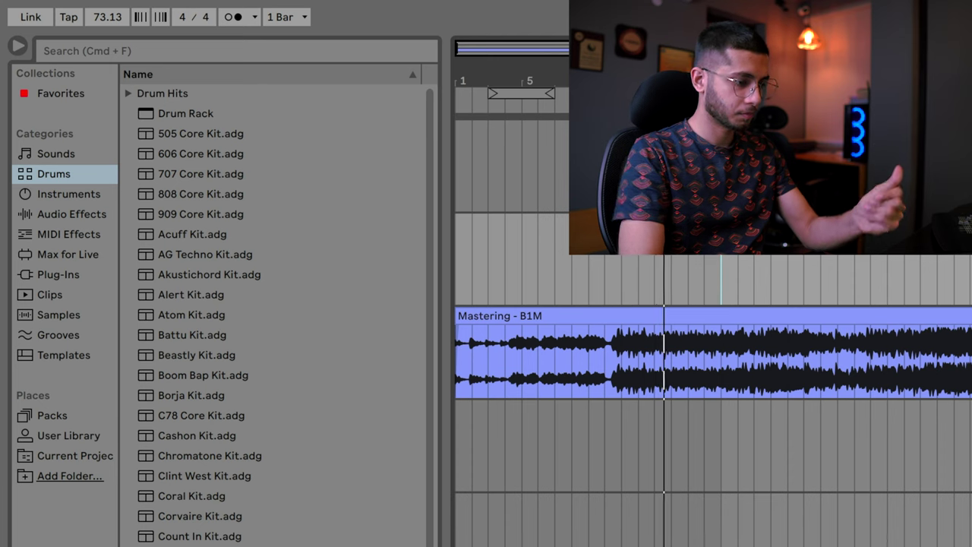
left_click(70, 20)
left_click(69, 20)
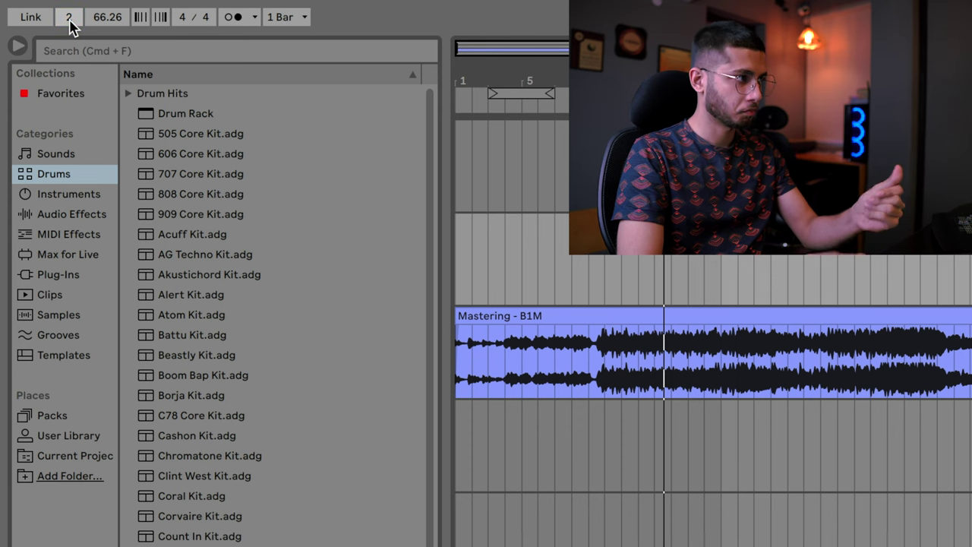
left_click(69, 20)
left_click(69, 20)
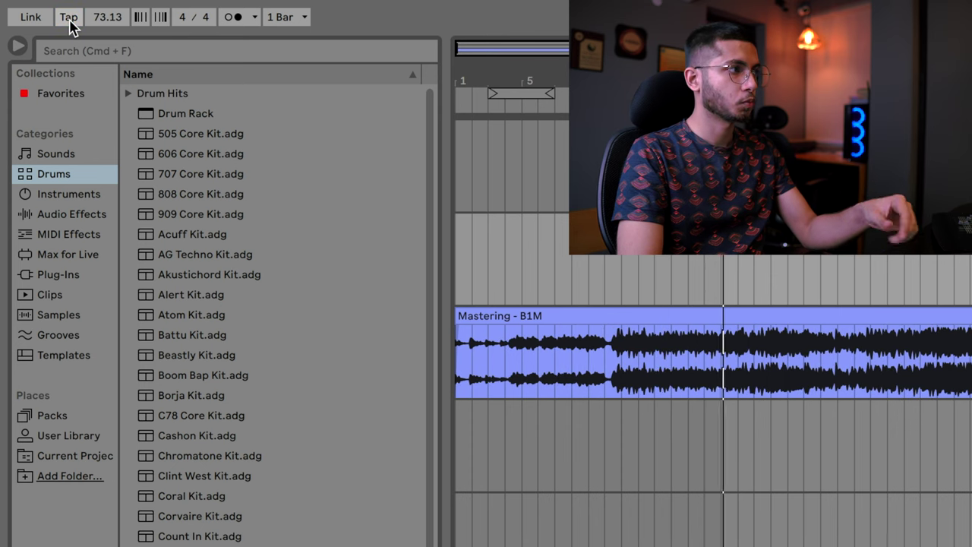
left_click(69, 20)
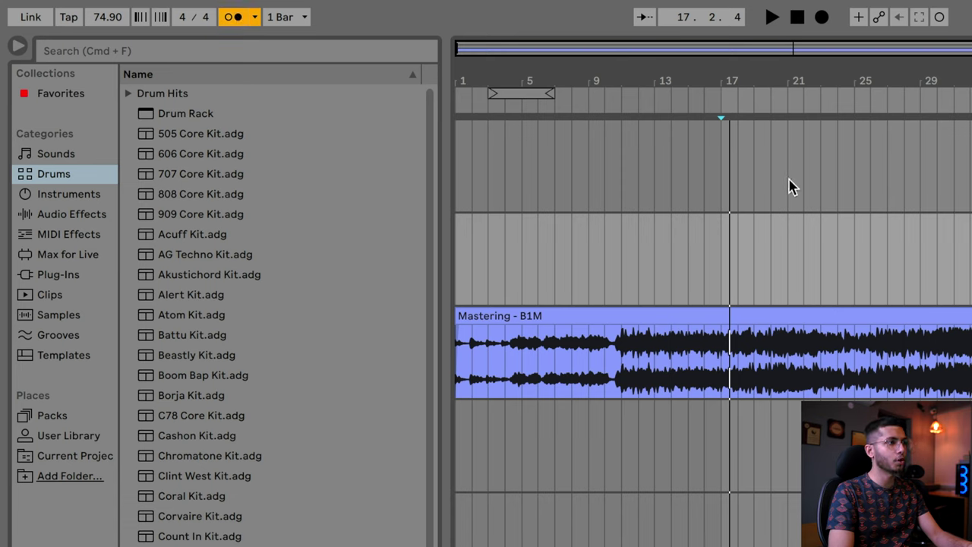
Set the tempo to 76 BPM and play from bar 1 to compare the opening beats with the grid and metronome
key("space")
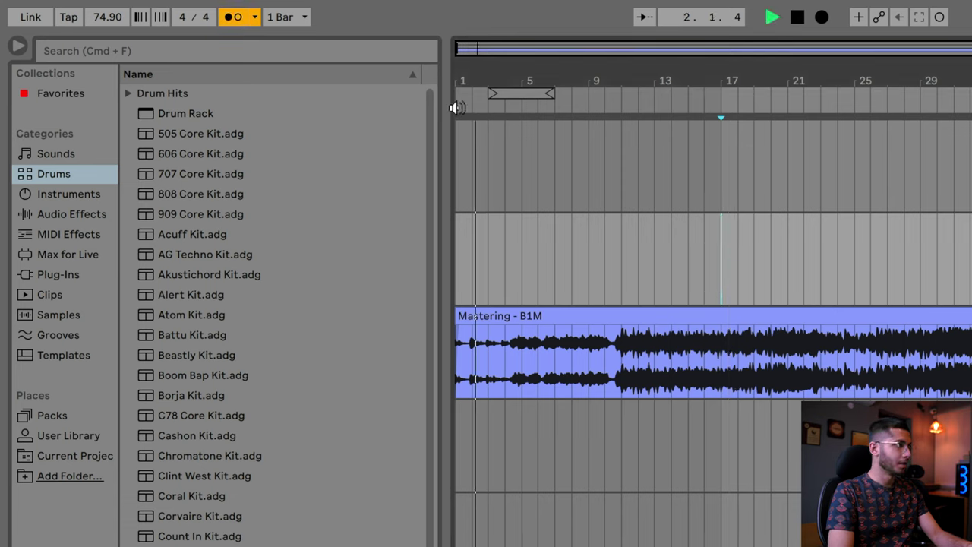
left_click_drag(111, 18, 111, 14)
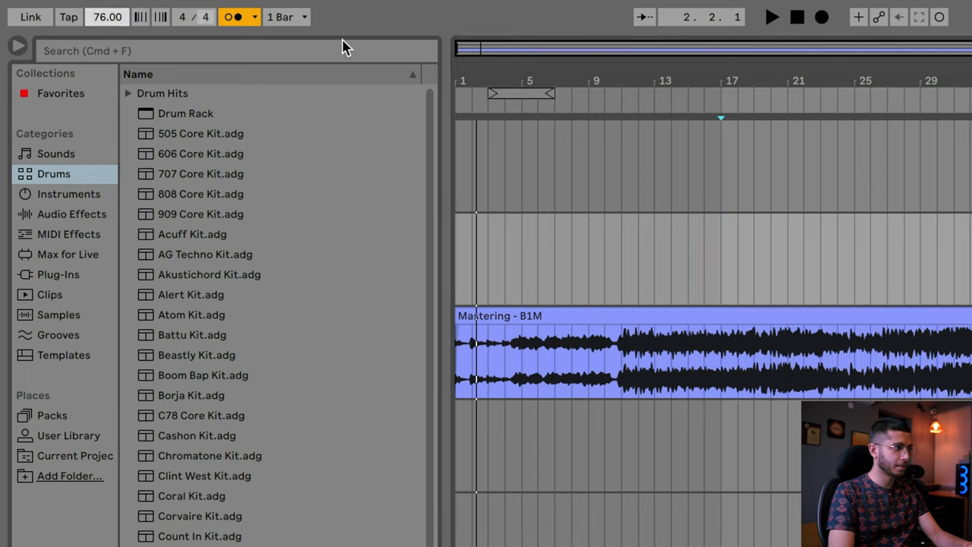
left_click(455, 91)
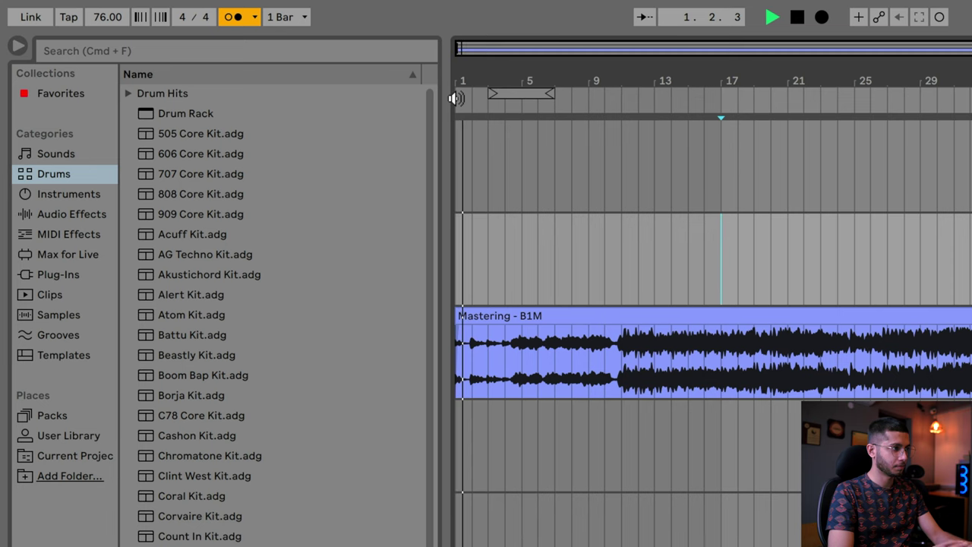
scroll(506, 477, "up", 5)
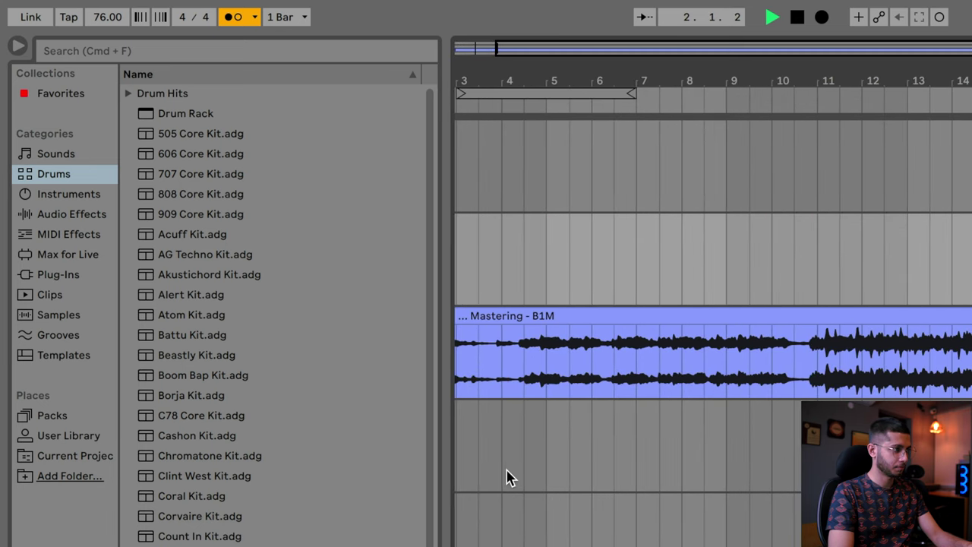
scroll(506, 477, "left", 3)
scroll(506, 477, "up", 5)
scroll(506, 477, "left", 2)
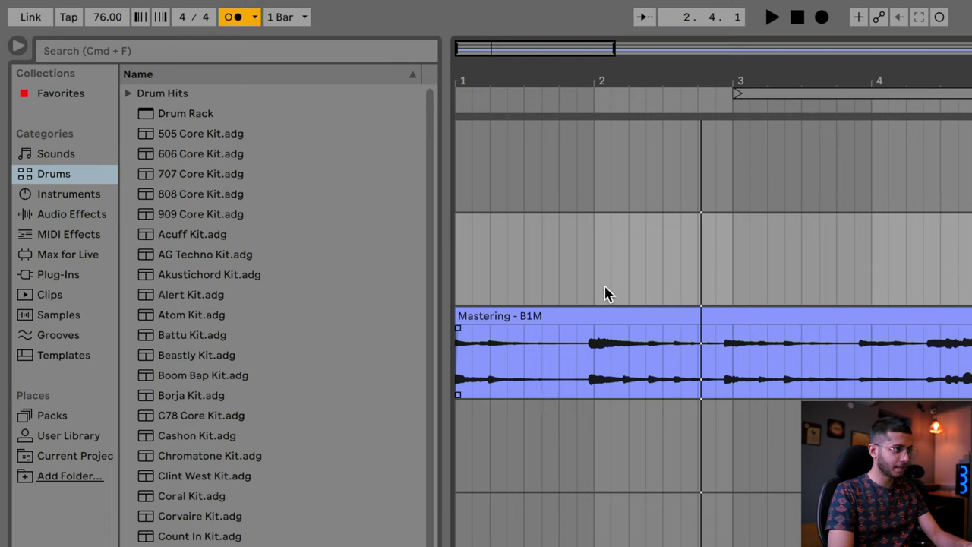
Set the tempo to 78 BPM and spot-check the beat alignment with the metronome further into the song
left_click(110, 16)
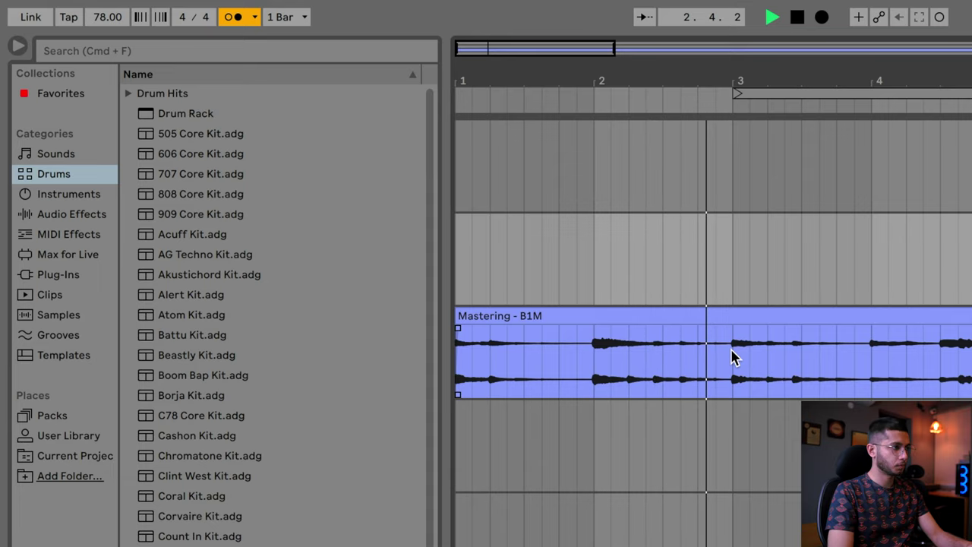
scroll(731, 354, "right", 10)
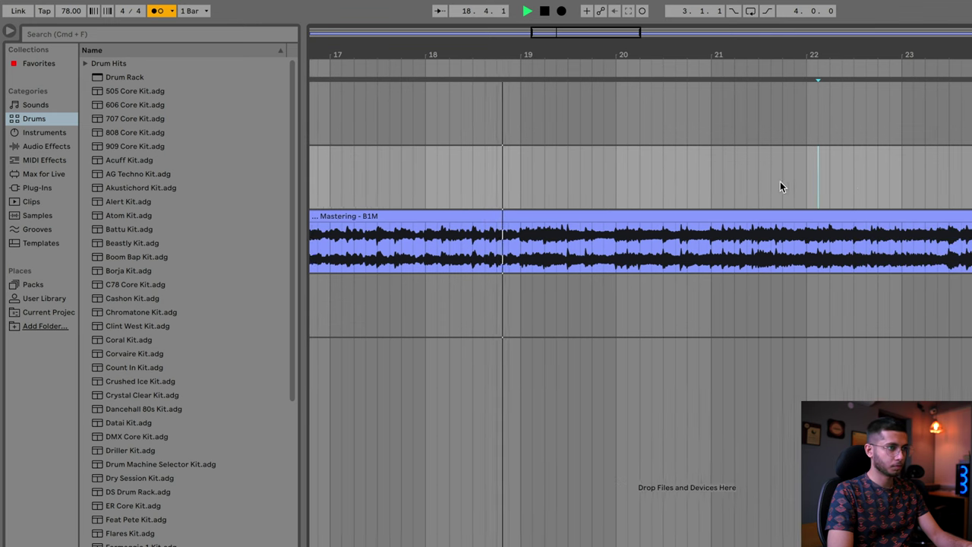
left_click(689, 78)
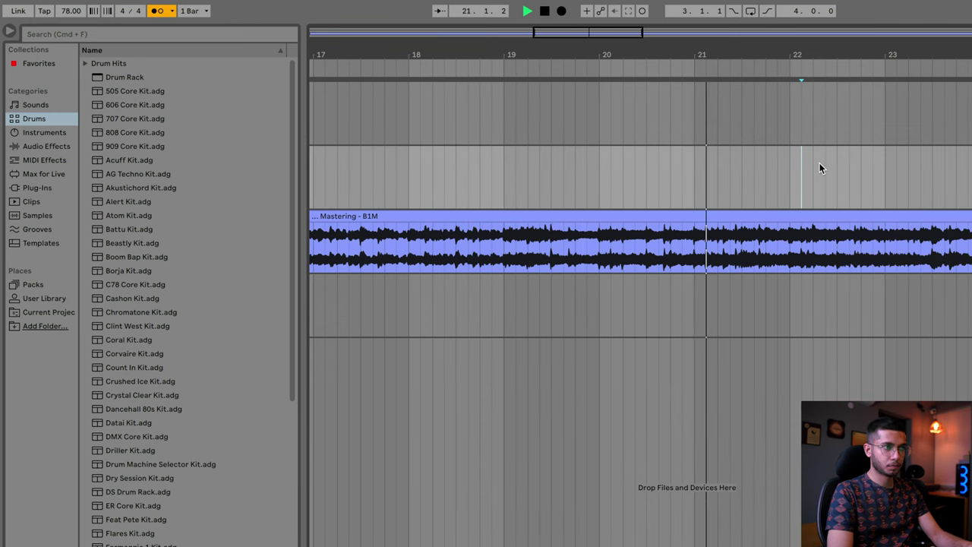
scroll(819, 163, "right", 10)
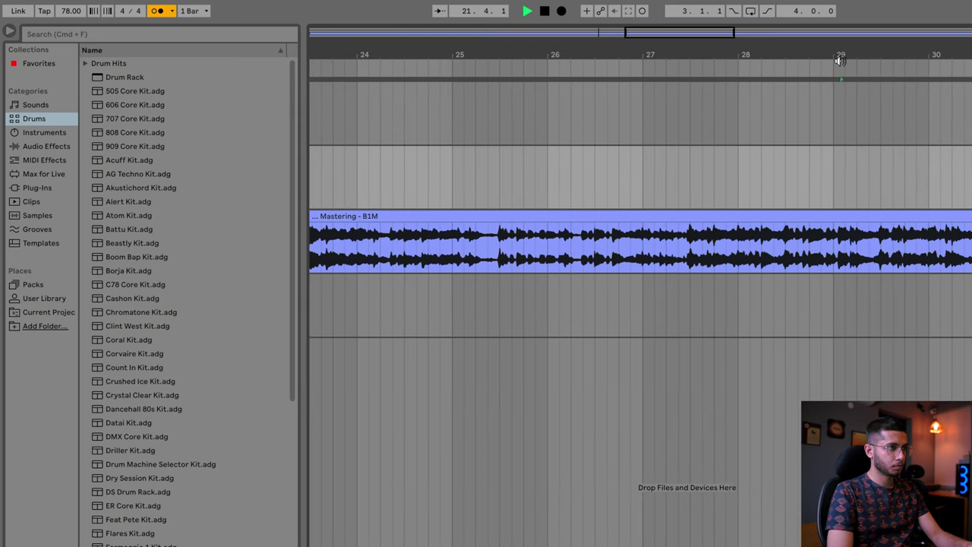
scroll(907, 165, "right", 9)
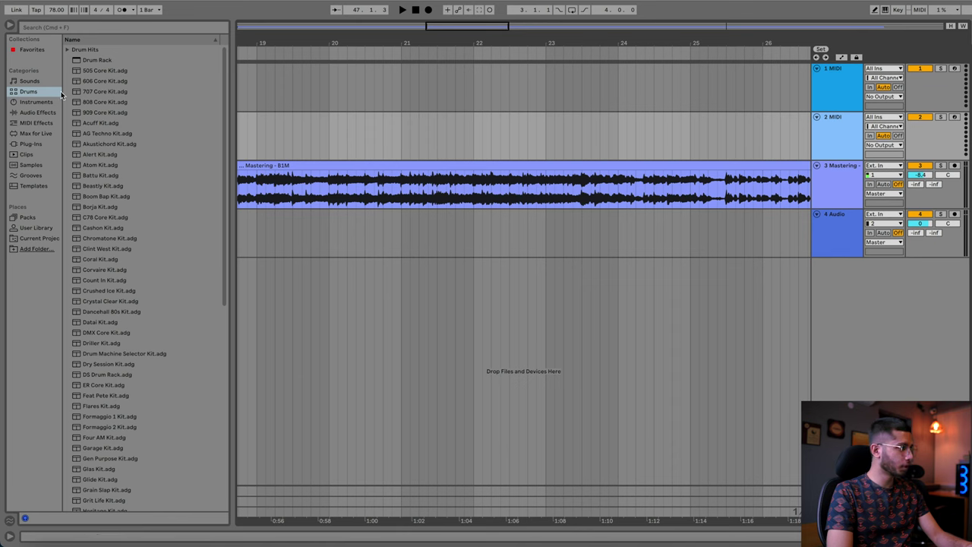
Audition the library clips from 808 Core Kit RnB 73 bpm through Arp Both Ways G Minor 122 bpm
left_click(38, 155)
left_click(155, 133)
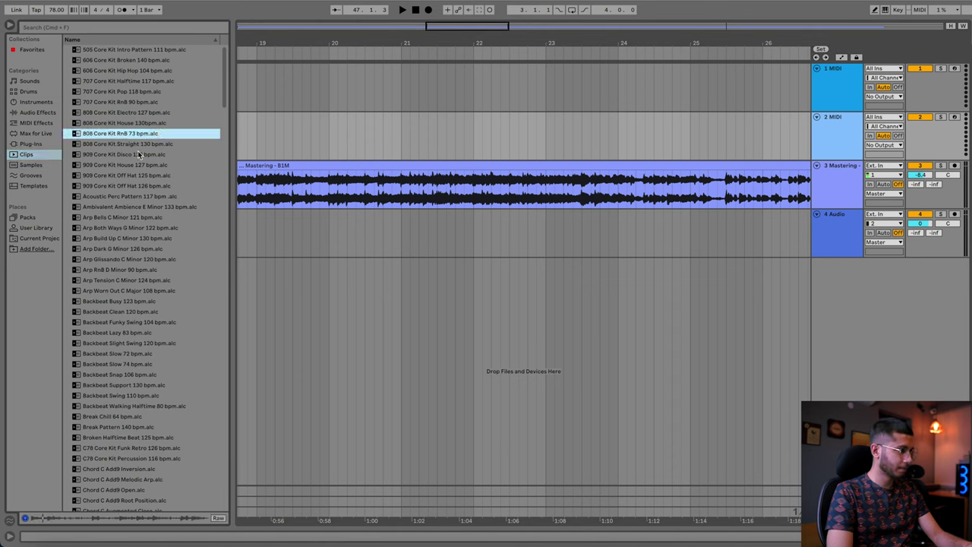
left_click(130, 146)
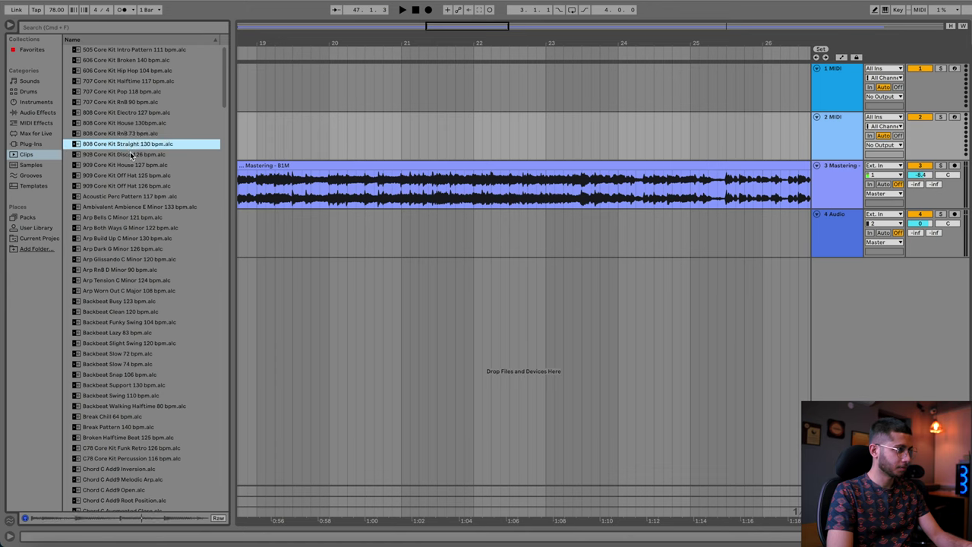
left_click(131, 155)
left_click(131, 166)
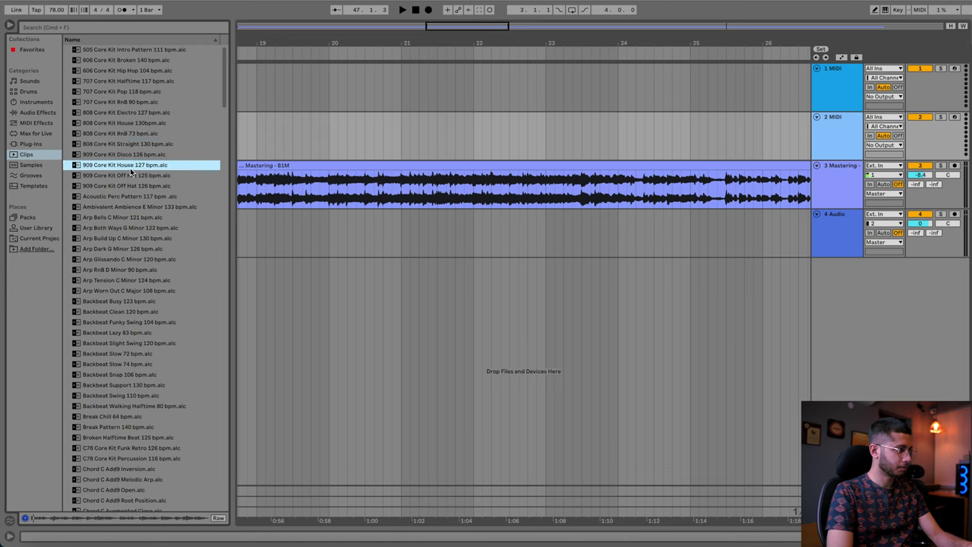
left_click(131, 175)
left_click(130, 187)
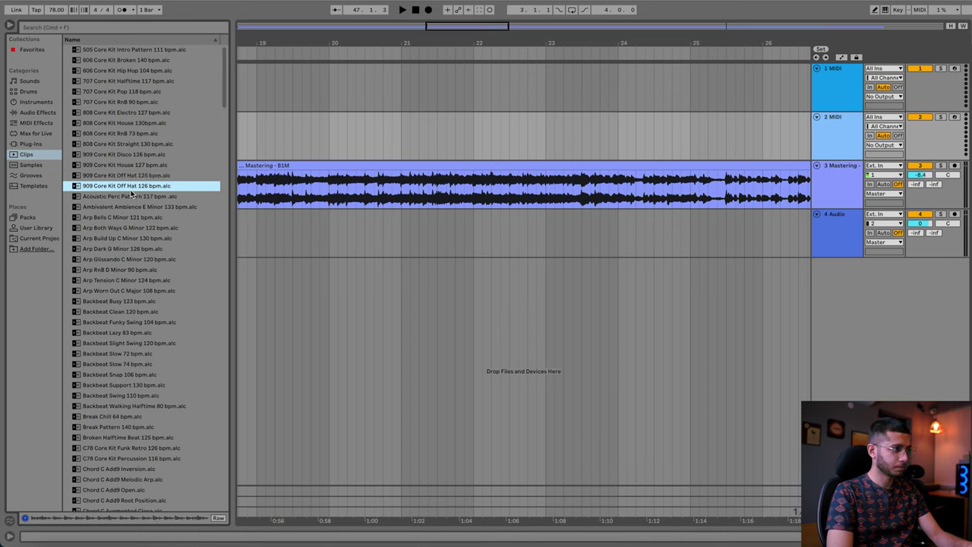
left_click(131, 197)
left_click(133, 207)
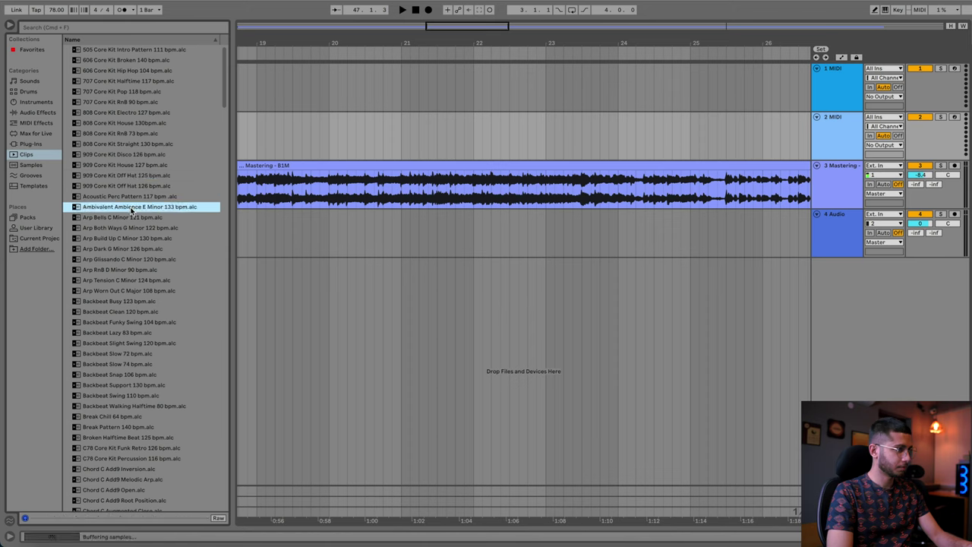
left_click(132, 228)
Add the 707 Core Kit Pop 118 bpm clip to track 4 and move it to start at bar 1
left_click(123, 92)
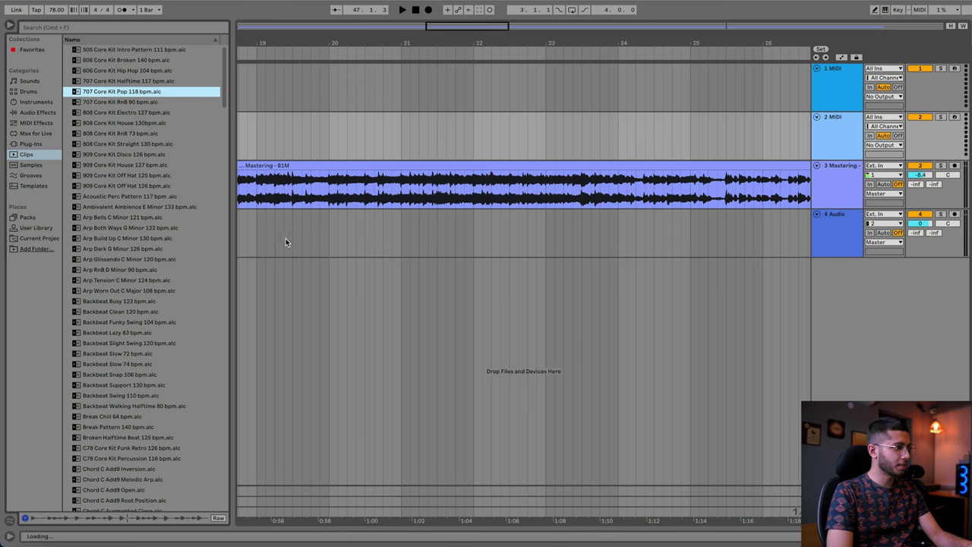
left_click_drag(285, 241, 339, 242)
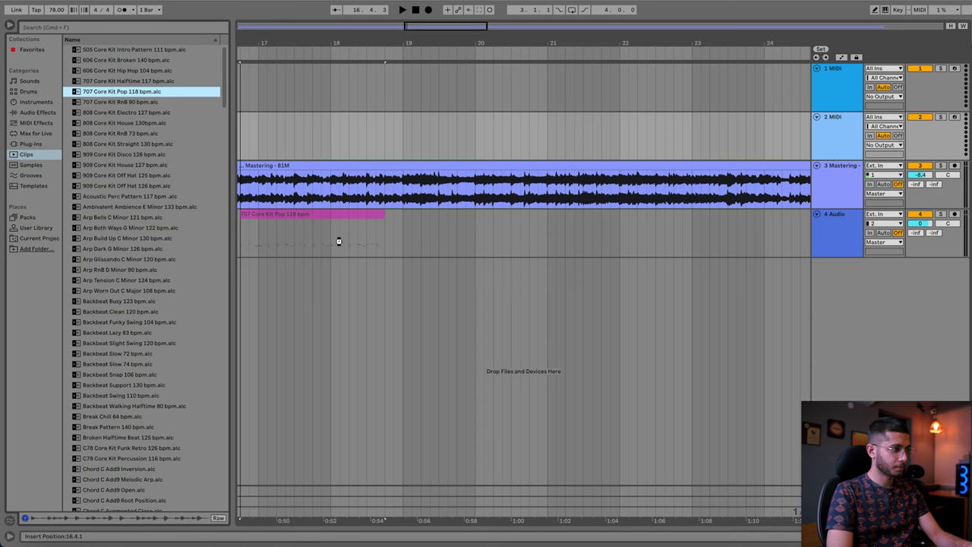
scroll(339, 241, "left", 7)
scroll(489, 226, "down", 5)
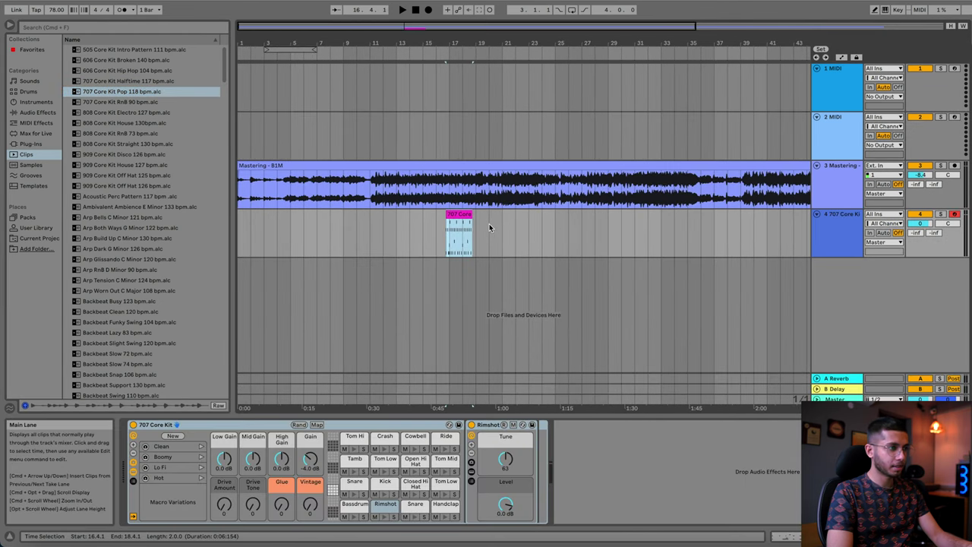
left_click_drag(458, 227, 251, 228)
scroll(258, 220, "up", 5)
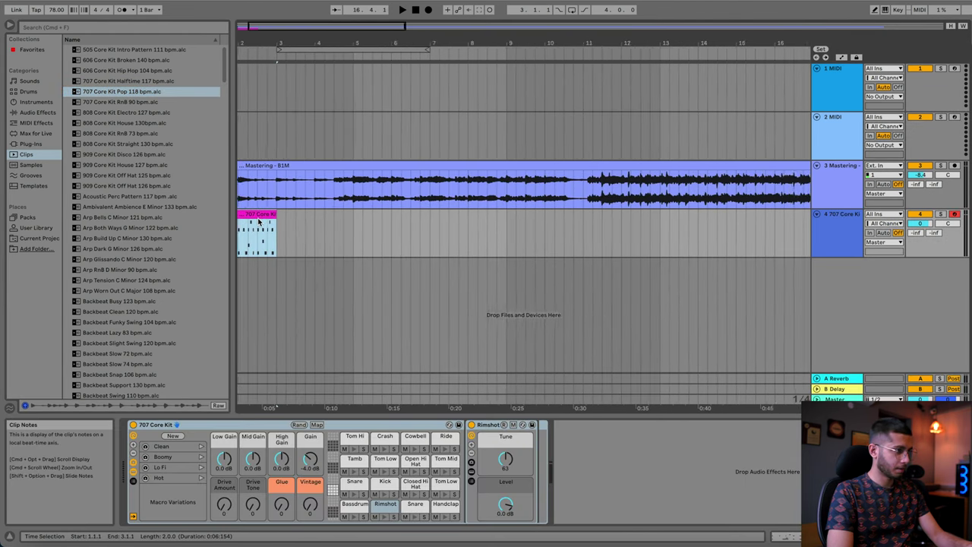
scroll(258, 221, "left", 2)
Duplicate the 707 Core Kit Pop drum clip on track 4 until six copies run from bar 1 to bar 13
key("super+d")
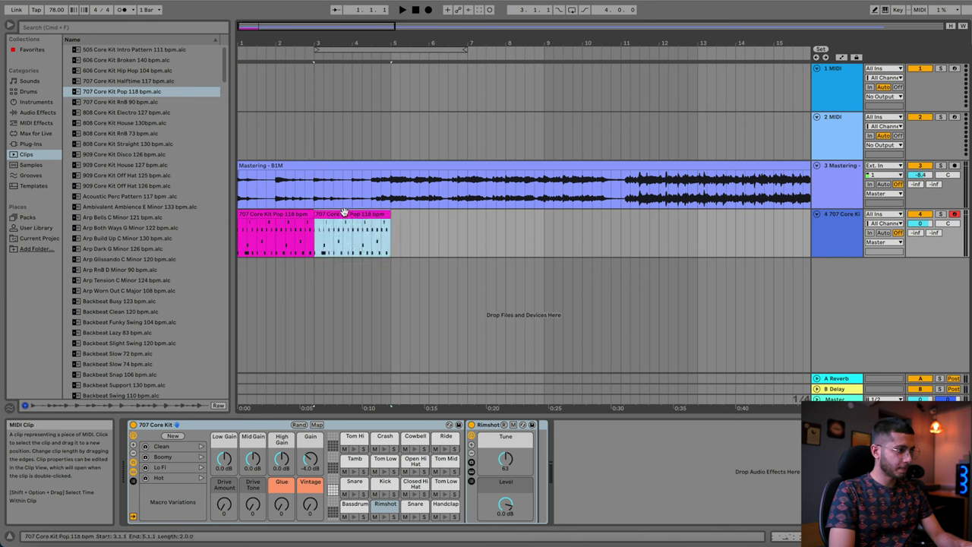
key("super+d")
left_click_drag(515, 227, 568, 228)
left_click(304, 216)
left_click(418, 214, "shift")
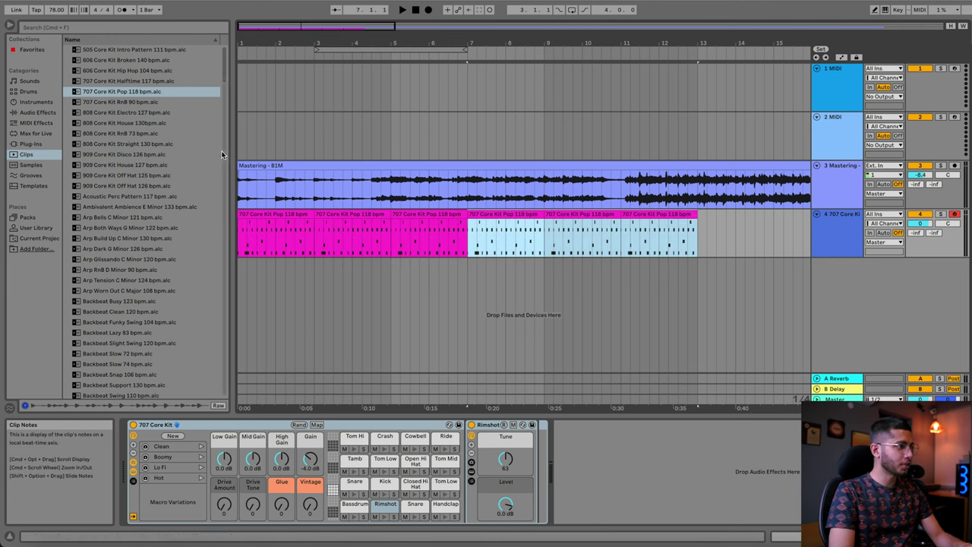
Play the song with the drum clips from bar 1 and nudge the playback phase up and then down
left_click(944, 242)
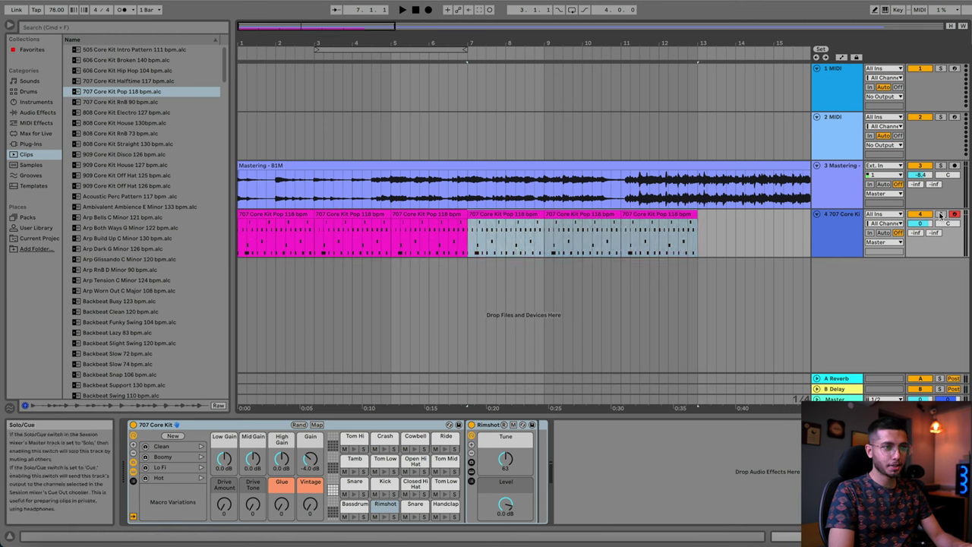
key("space")
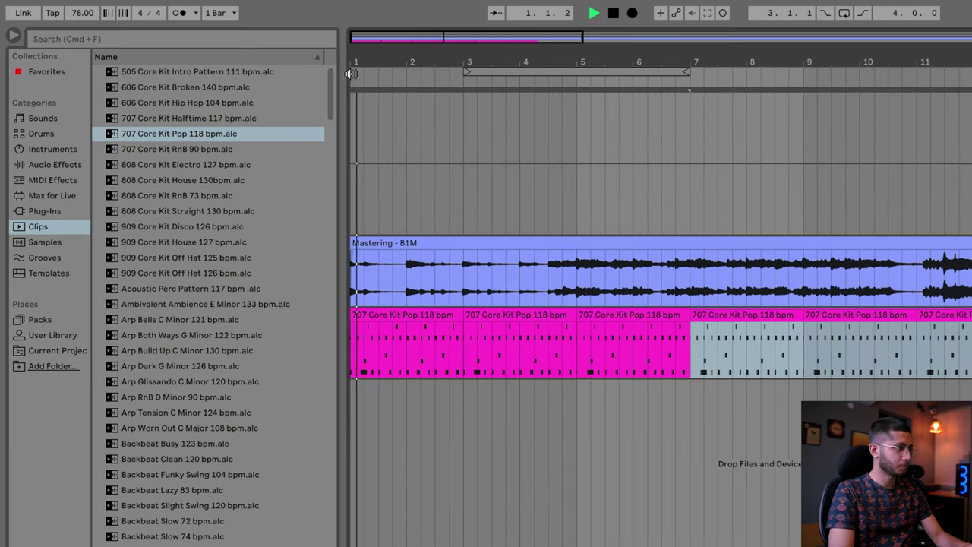
left_click(124, 18)
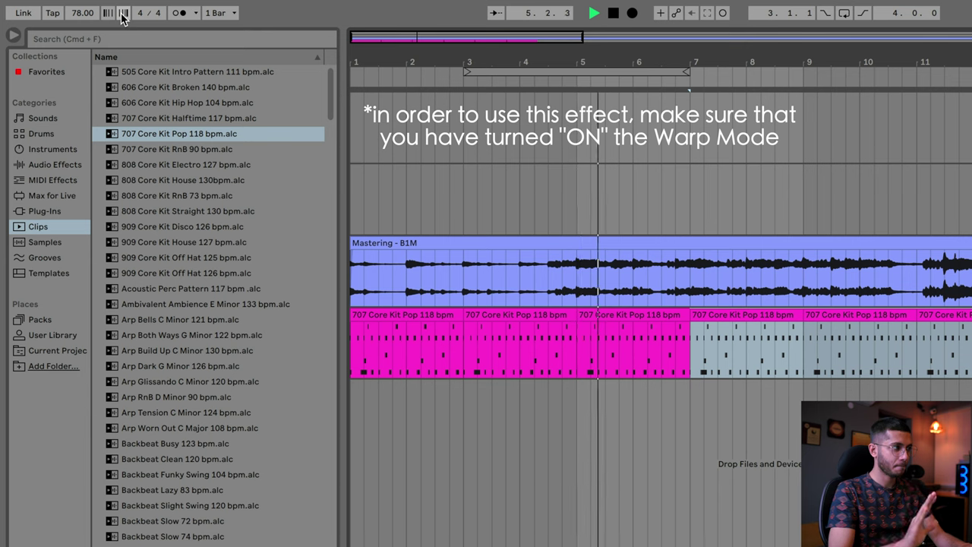
left_click(107, 13)
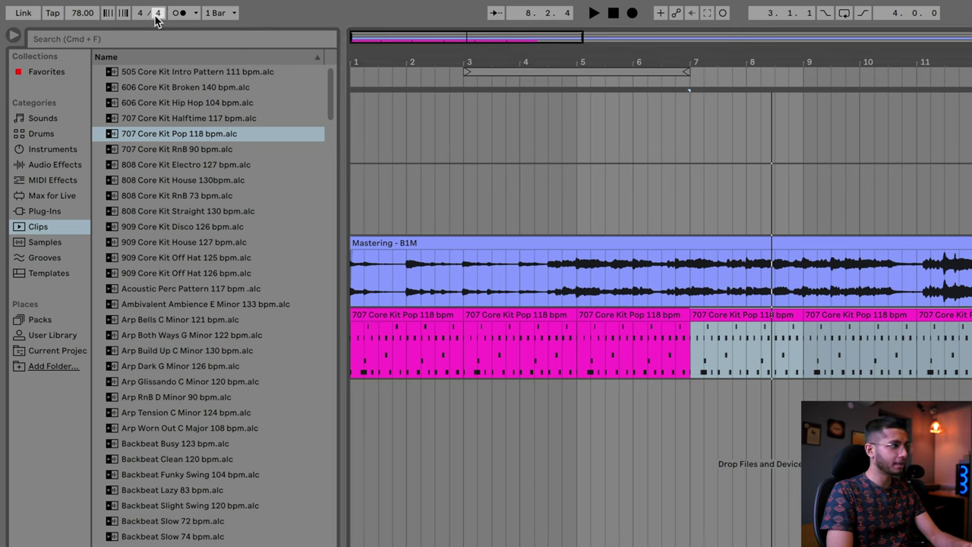
Examine the metronome's count-in, sound and rhythm options and the available global quantization values from None to 1/32
left_click(195, 14)
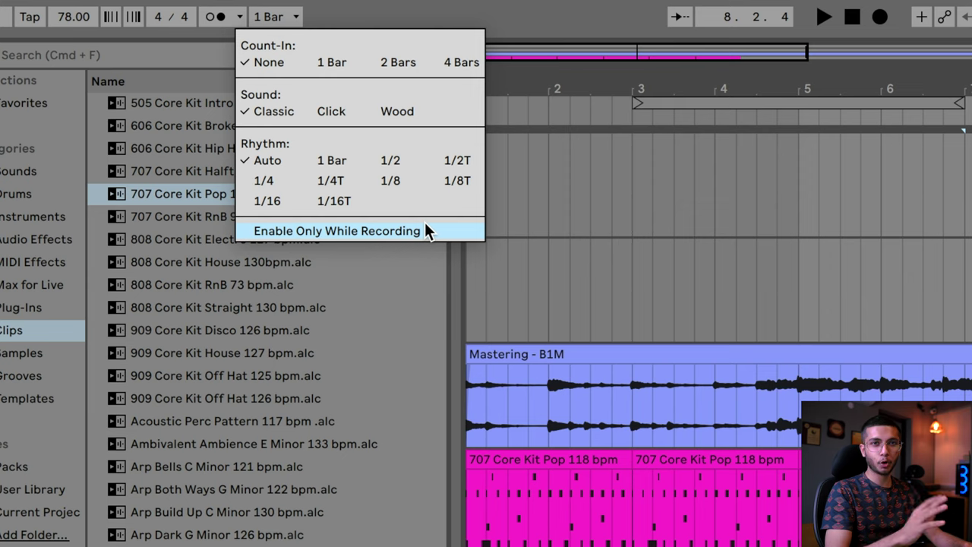
left_click(271, 18)
left_click(272, 18)
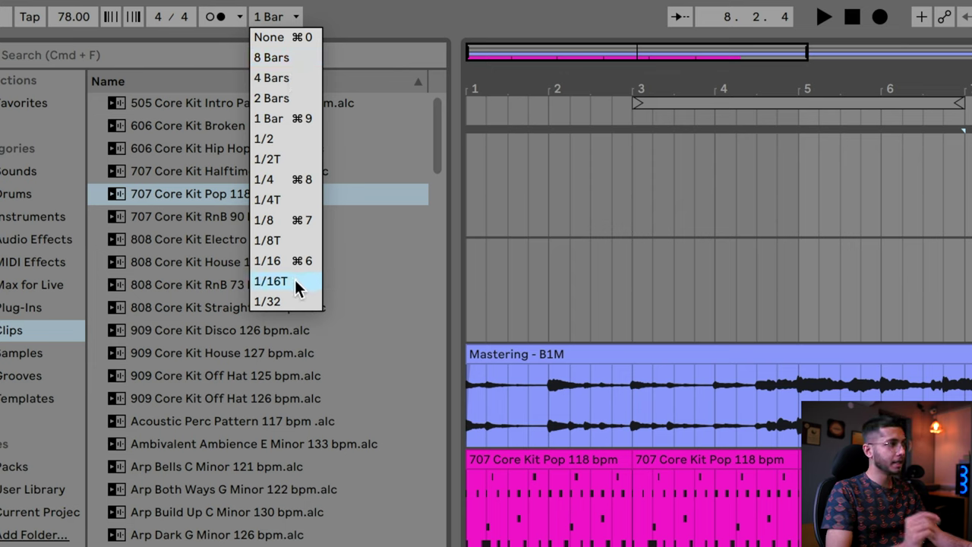
left_click(215, 22)
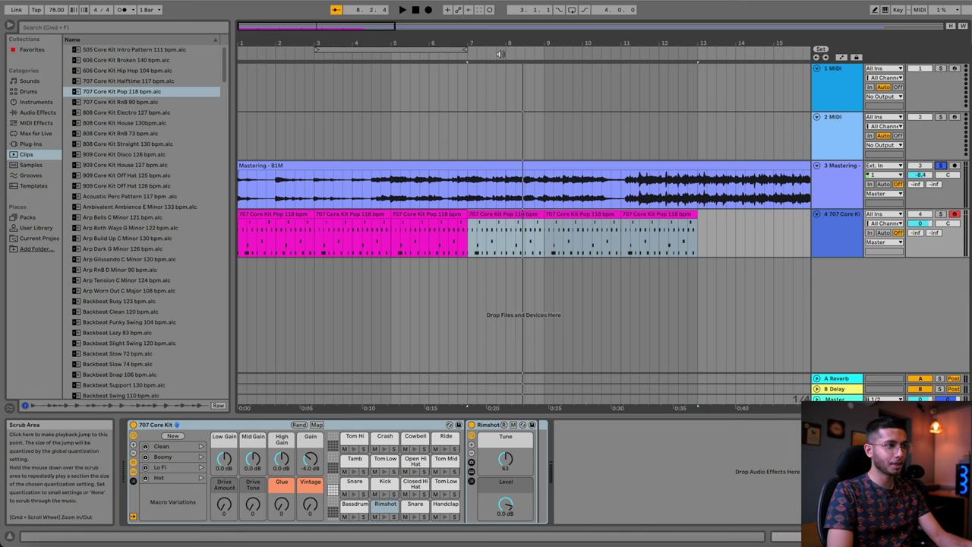
Jump playback to around bar 8 with Follow enabled, and turn Follow off
left_click(500, 53)
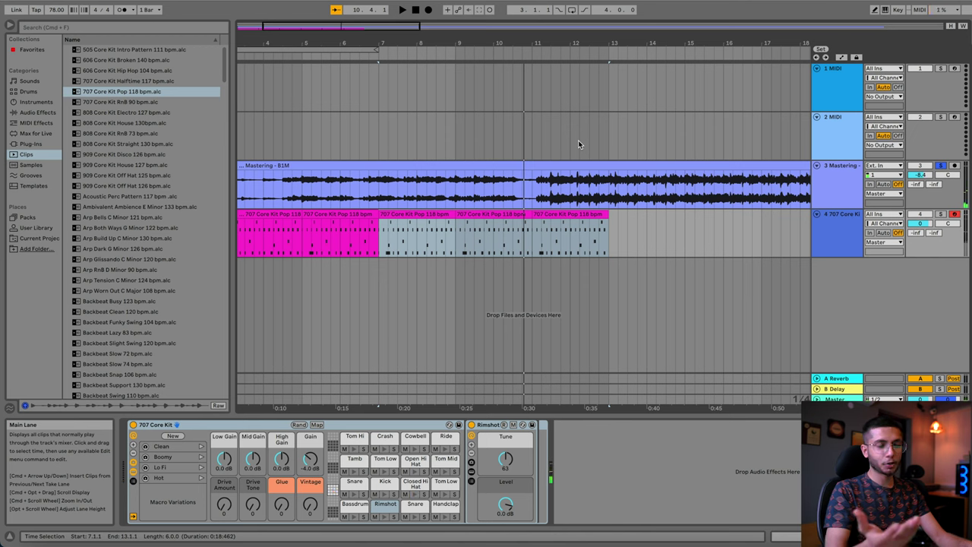
left_click(334, 11)
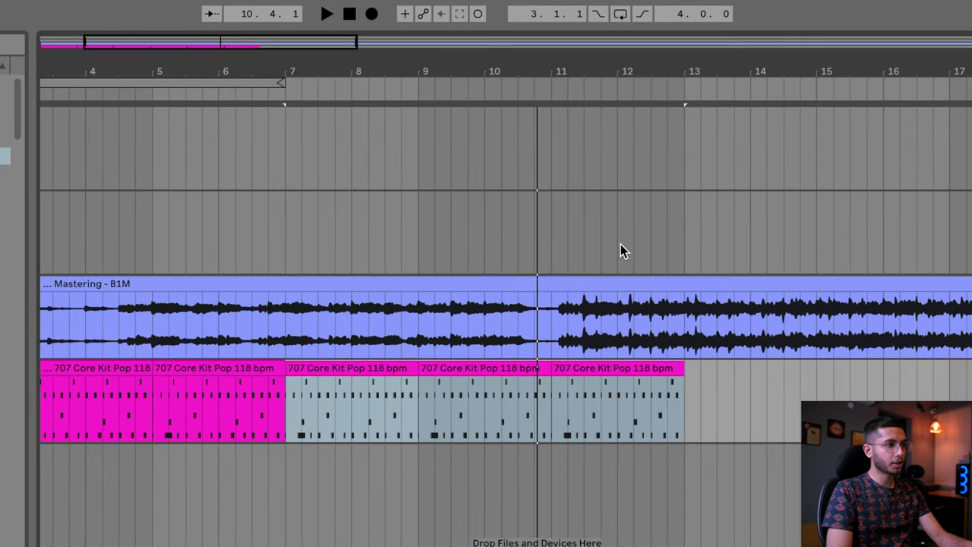
Play and stop the song twice from bar 7, and continue playback from the point where it last stopped
left_click(324, 20)
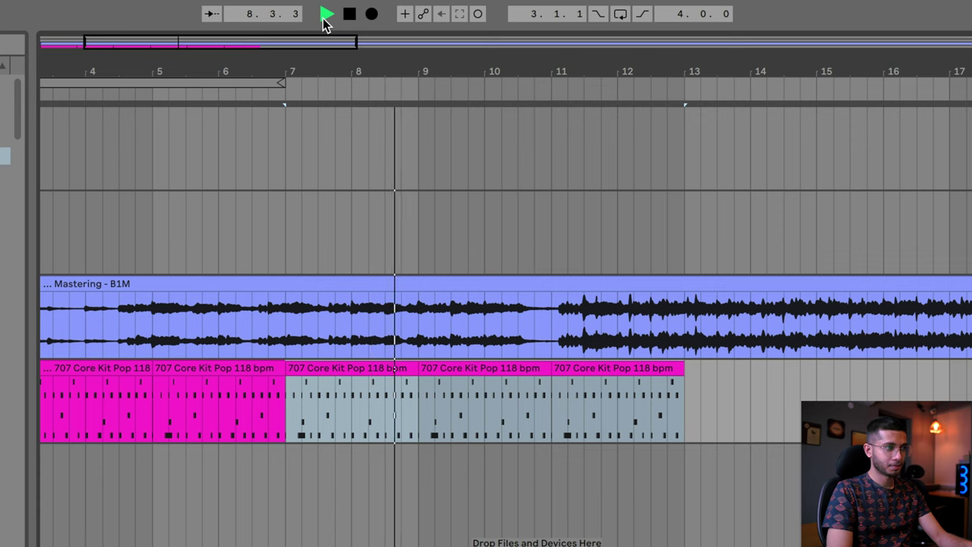
left_click(345, 17)
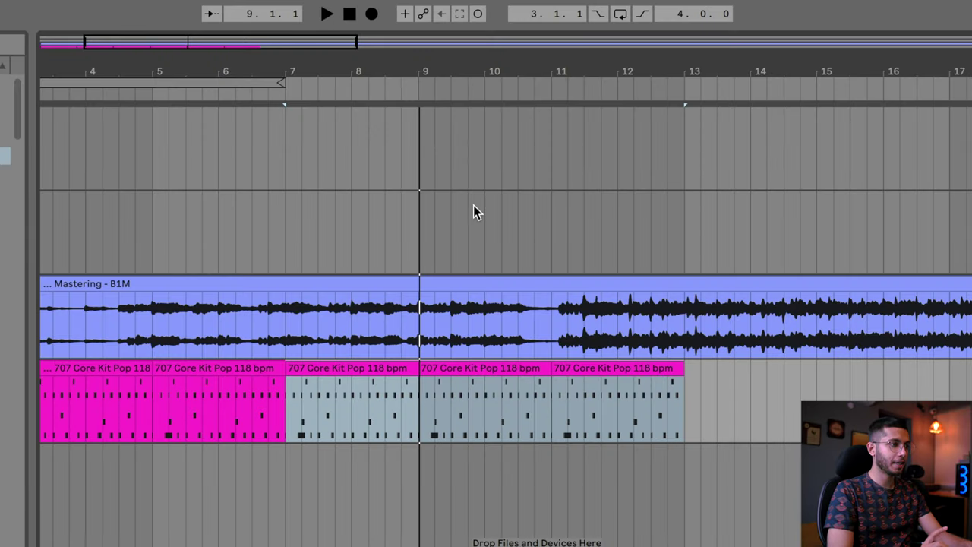
left_click(326, 15)
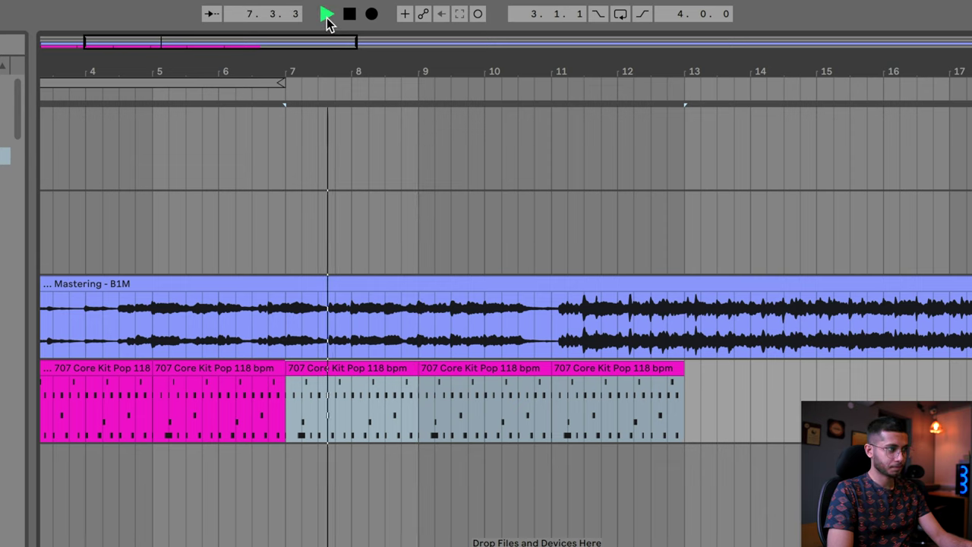
key("space")
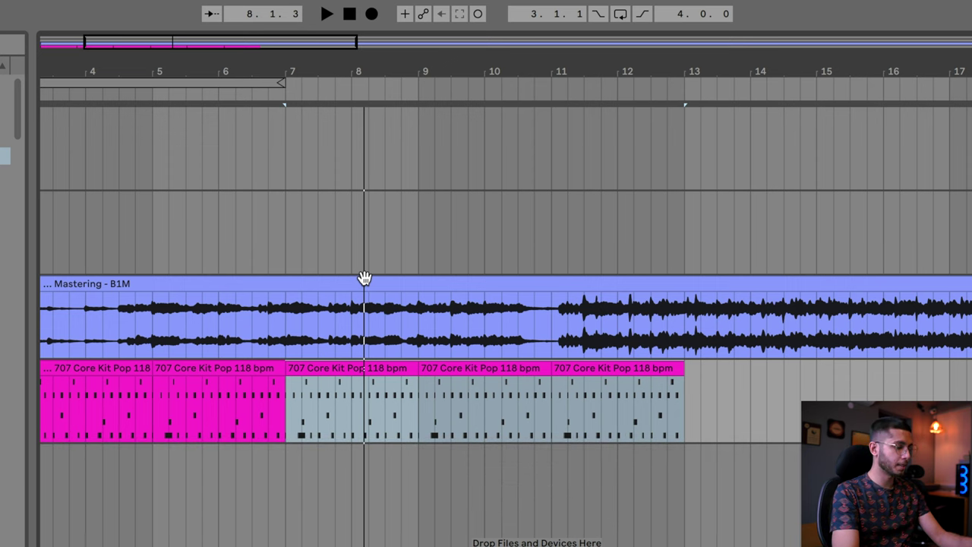
key("shift+space")
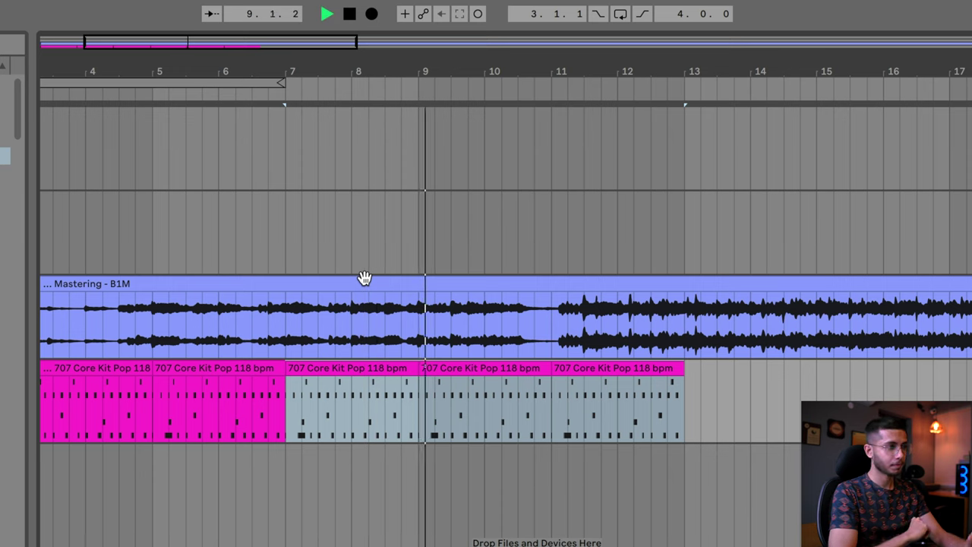
key("space")
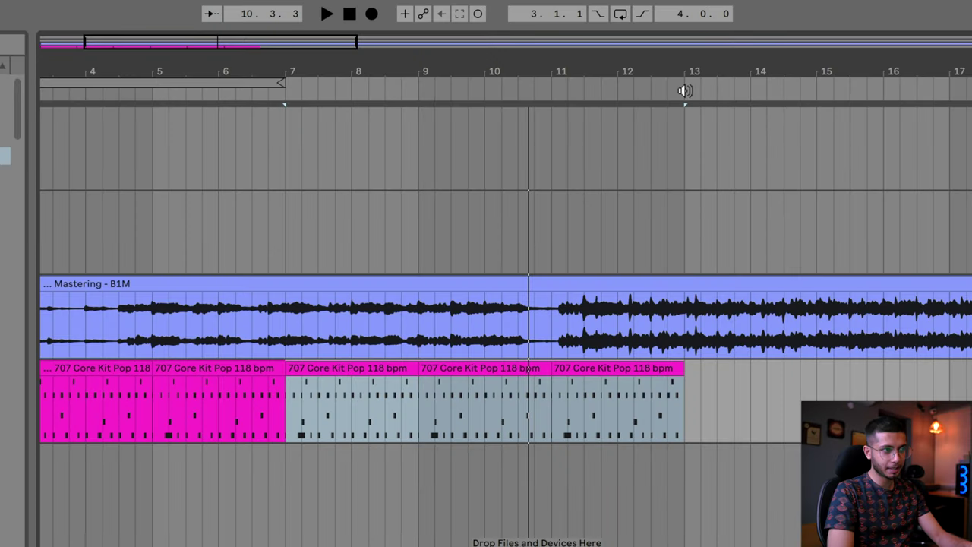
Play briefly from bar 13, and place the insert marker at bar 7 on track 2 to play from there
left_click(685, 90)
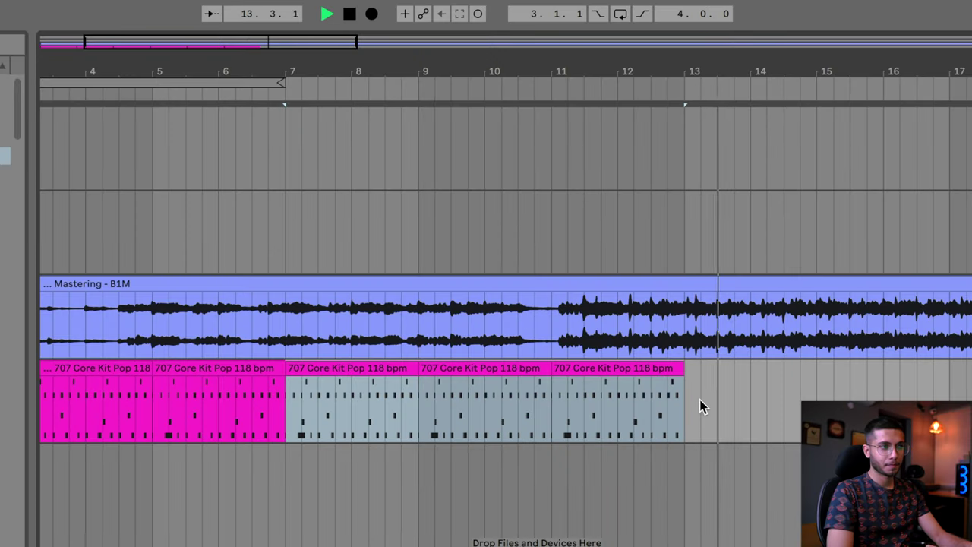
key("space")
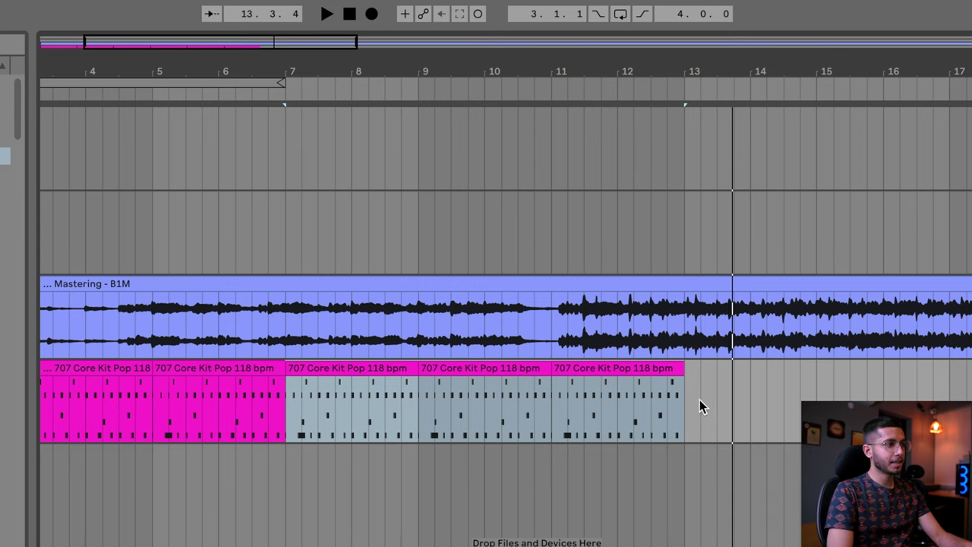
left_click(286, 234)
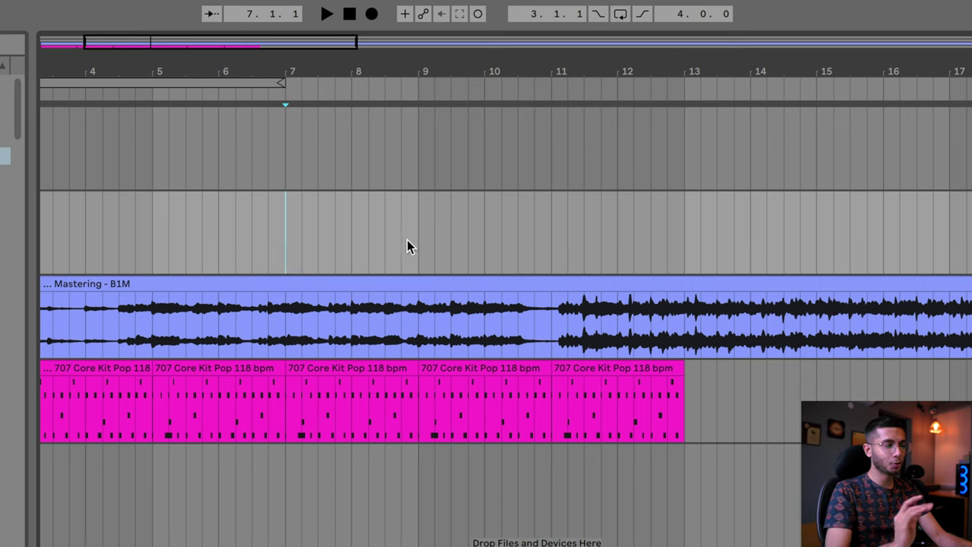
key("space")
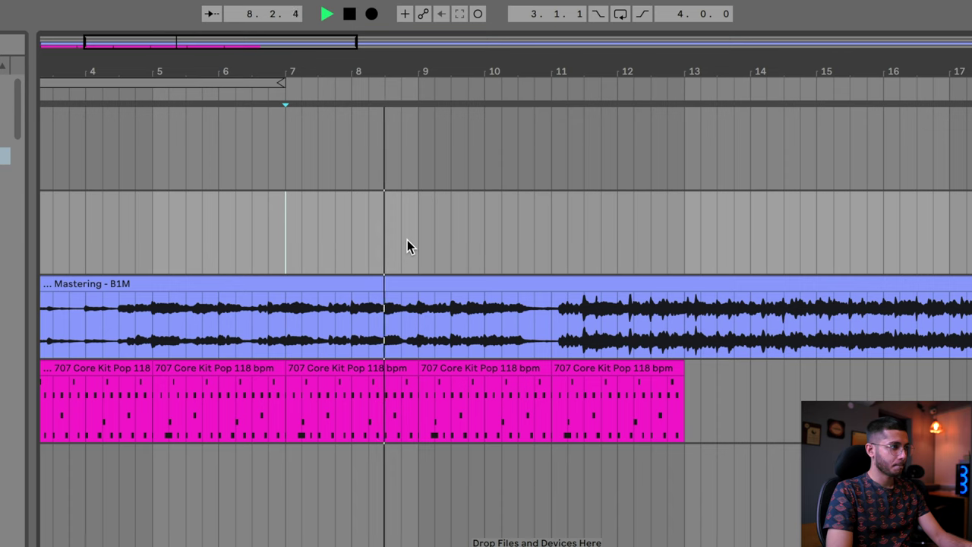
key("space")
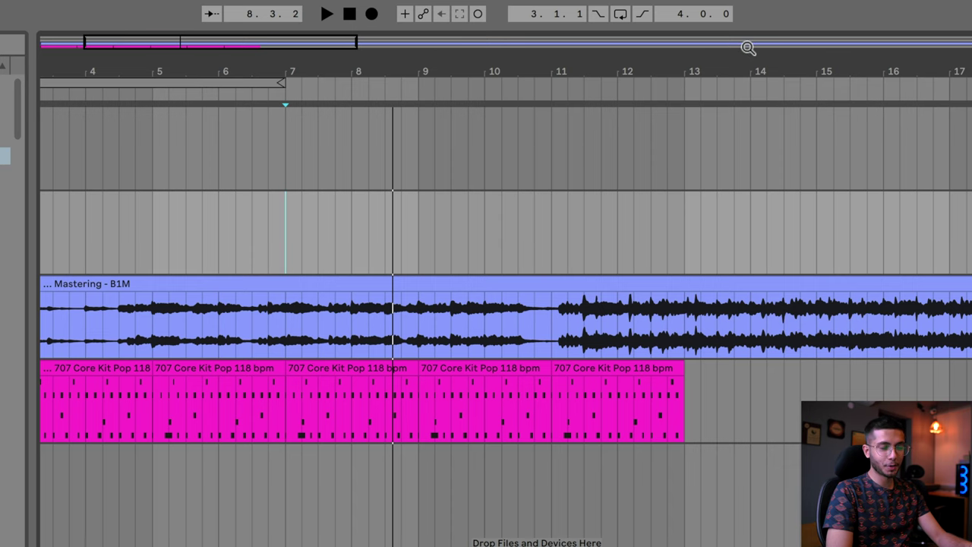
Select bars 17 to 19 on track 2 and start playback from the beginning of the selection
scroll(548, 242, "right", 5)
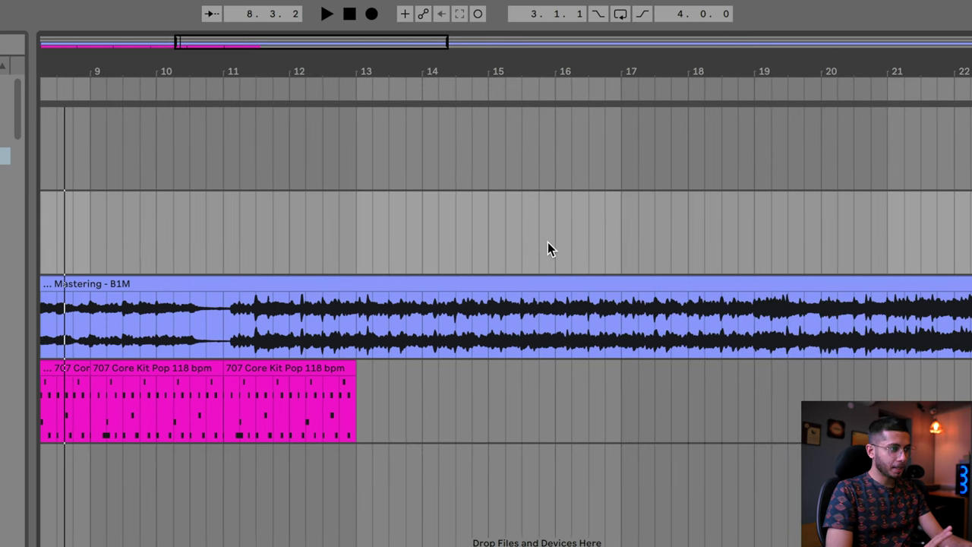
scroll(547, 243, "left", 6)
scroll(547, 243, "right", 10)
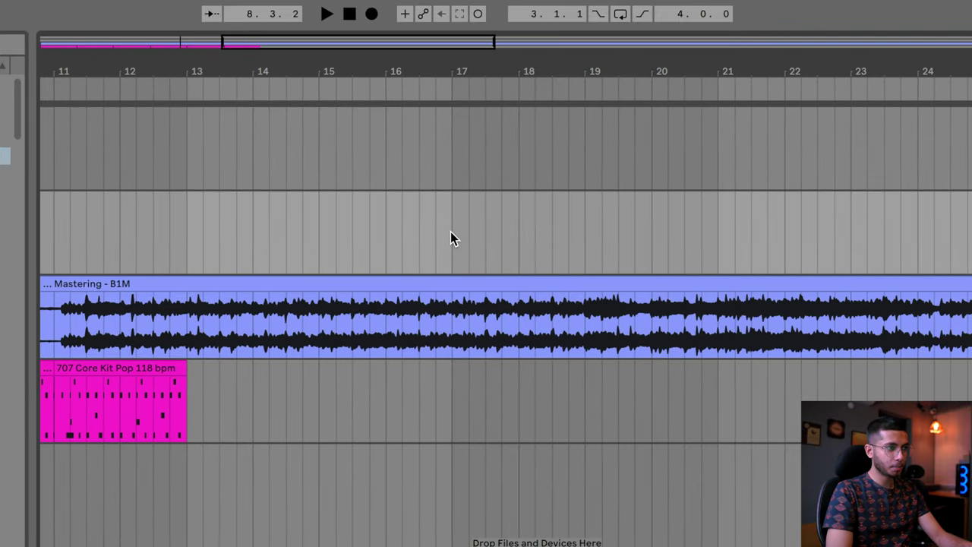
left_click_drag(451, 233, 584, 253)
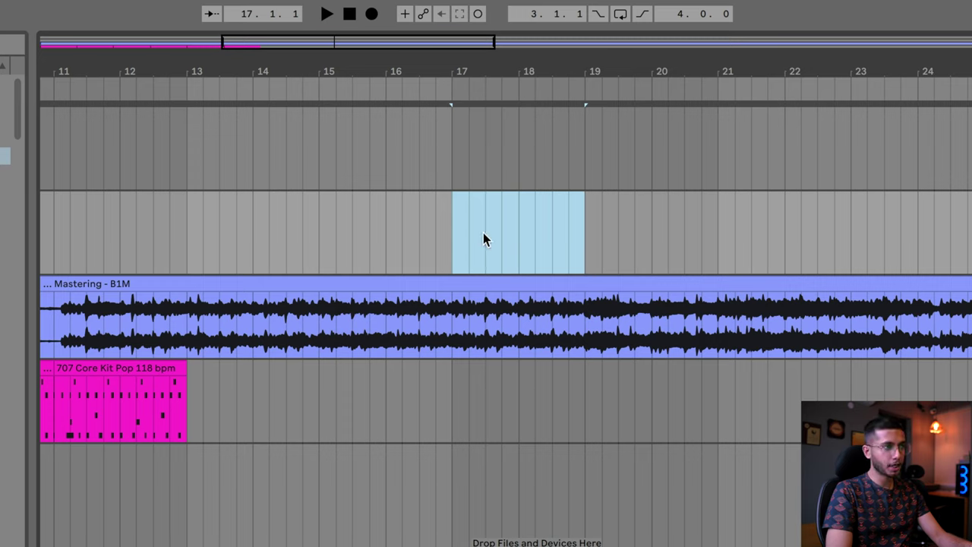
key("space")
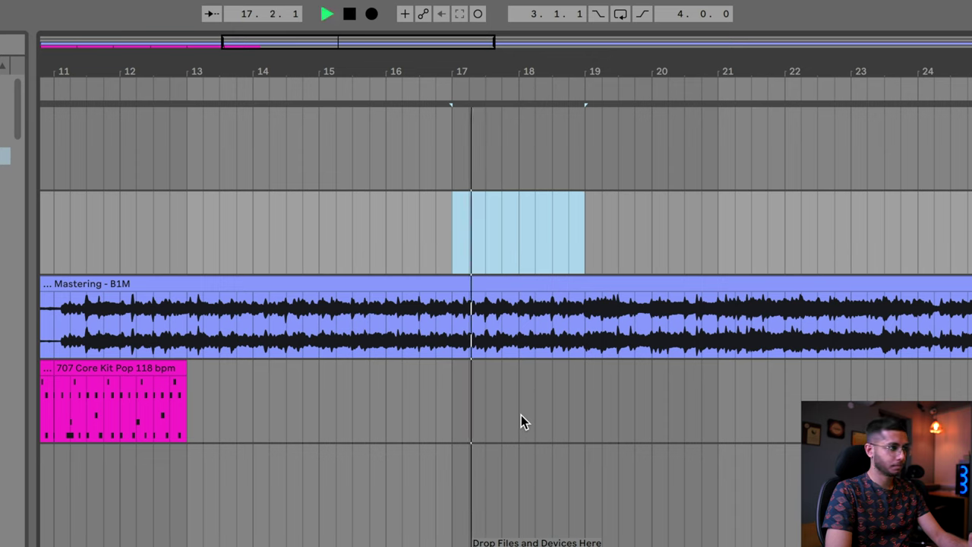